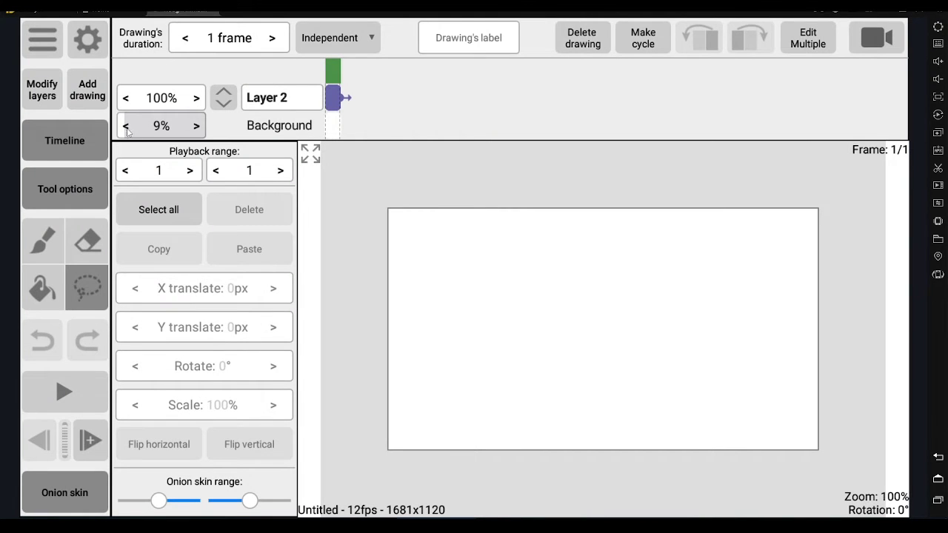
- Raise the Background layer opacity from 9% to 100% and switch to the Brush tool
{"action": "left_click_drag", "start_coordinate": [128, 132], "coordinate": [226, 131]}
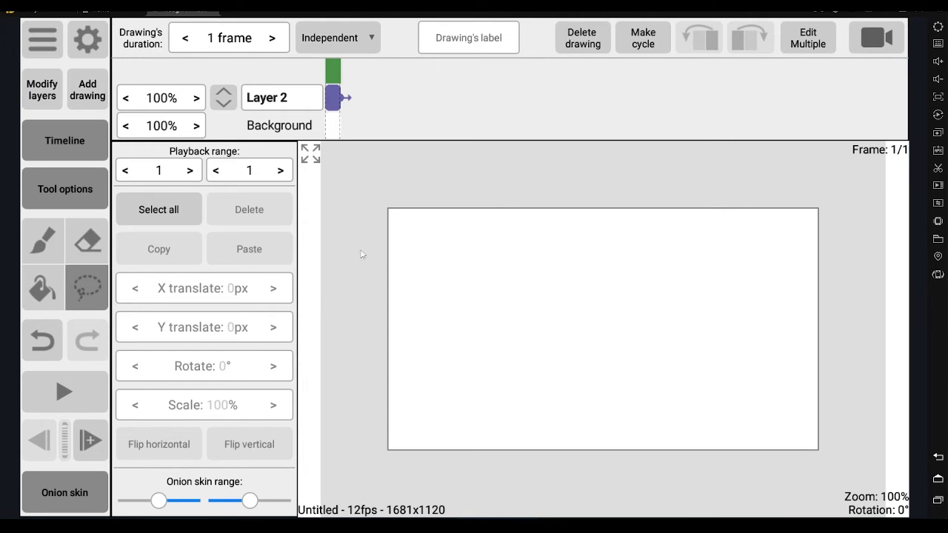
{"action": "key", "text": "b"}
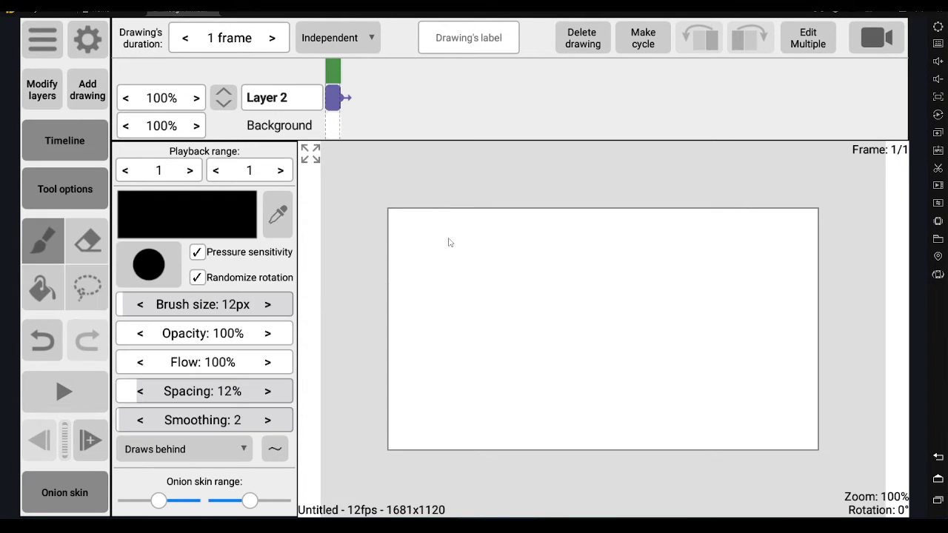
- Sketch four black rounded shapes in a row, with short lines across the second and third
{"action": "left_click_drag", "start_coordinate": [471, 234], "coordinate": [474, 235]}
{"action": "mouse_move", "coordinate": [504, 249]}
{"action": "left_mouse_down"}
{"action": "mouse_move", "coordinate": [549, 247]}
{"action": "mouse_move", "coordinate": [508, 254]}
{"action": "left_mouse_up"}
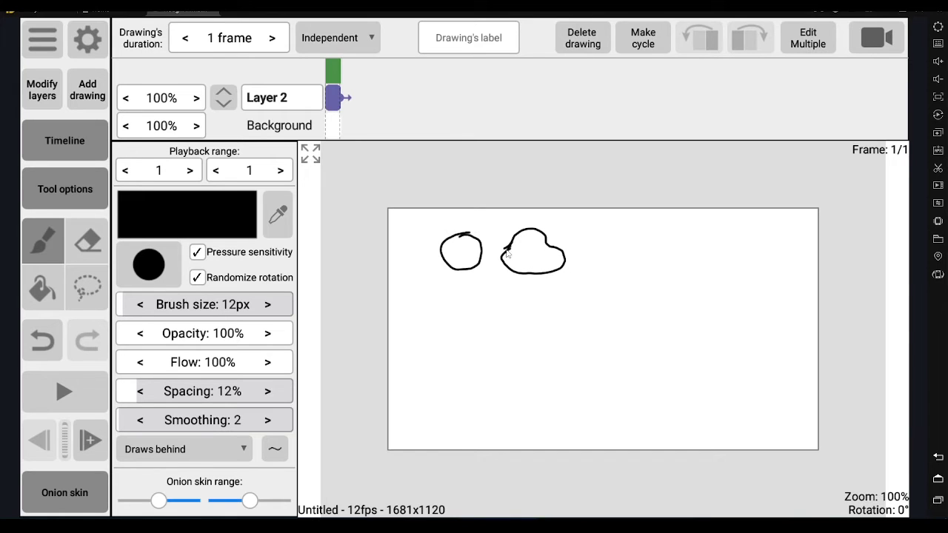
{"action": "mouse_move", "coordinate": [585, 242]}
{"action": "left_mouse_down"}
{"action": "mouse_move", "coordinate": [573, 257]}
{"action": "mouse_move", "coordinate": [586, 241]}
{"action": "left_mouse_up"}
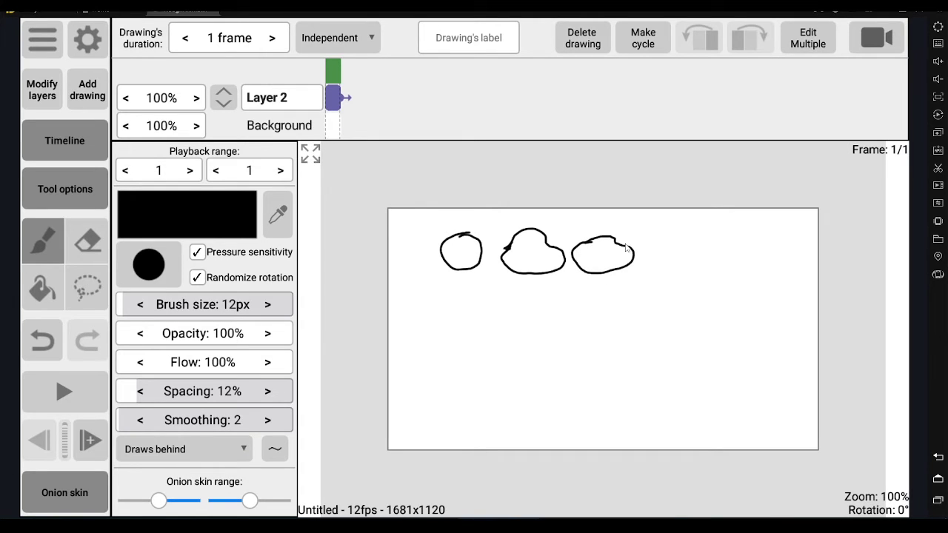
{"action": "mouse_move", "coordinate": [674, 247]}
{"action": "left_mouse_down"}
{"action": "mouse_move", "coordinate": [687, 273]}
{"action": "mouse_move", "coordinate": [671, 252]}
{"action": "left_mouse_up"}
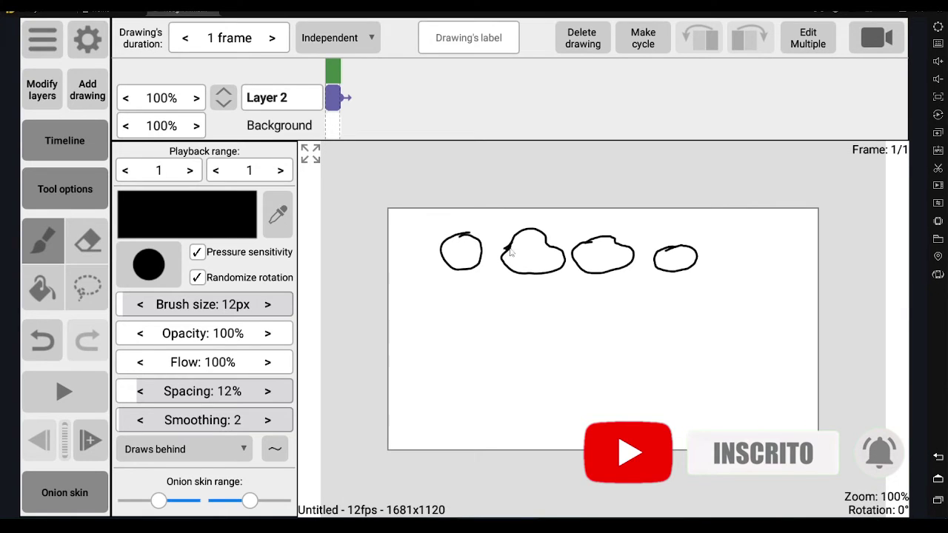
{"action": "left_click_drag", "start_coordinate": [492, 253], "coordinate": [567, 243]}
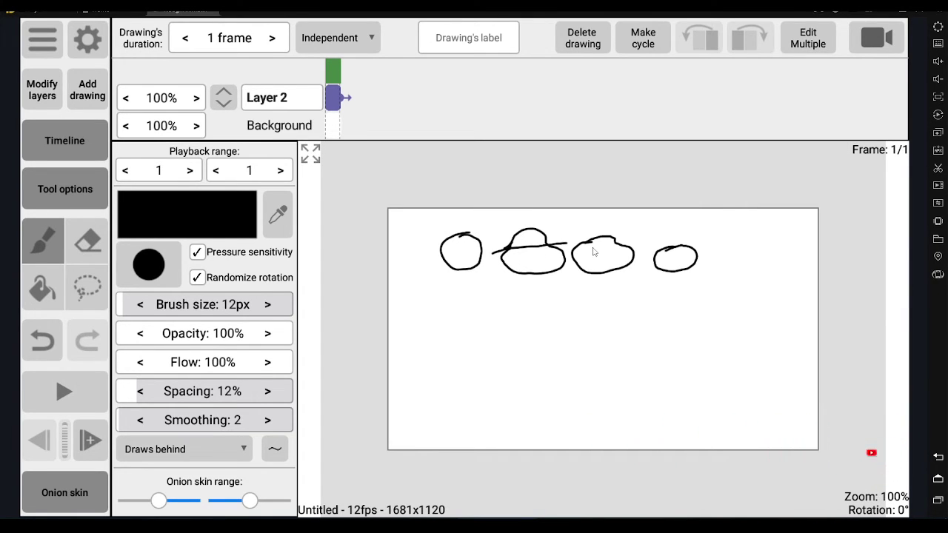
{"action": "left_click_drag", "start_coordinate": [592, 243], "coordinate": [633, 246]}
- Draw a long black oval over the shapes and a black sail outline below it
{"action": "mouse_move", "coordinate": [585, 219]}
{"action": "left_mouse_down"}
{"action": "mouse_move", "coordinate": [492, 224]}
{"action": "mouse_move", "coordinate": [555, 226]}
{"action": "left_mouse_up"}
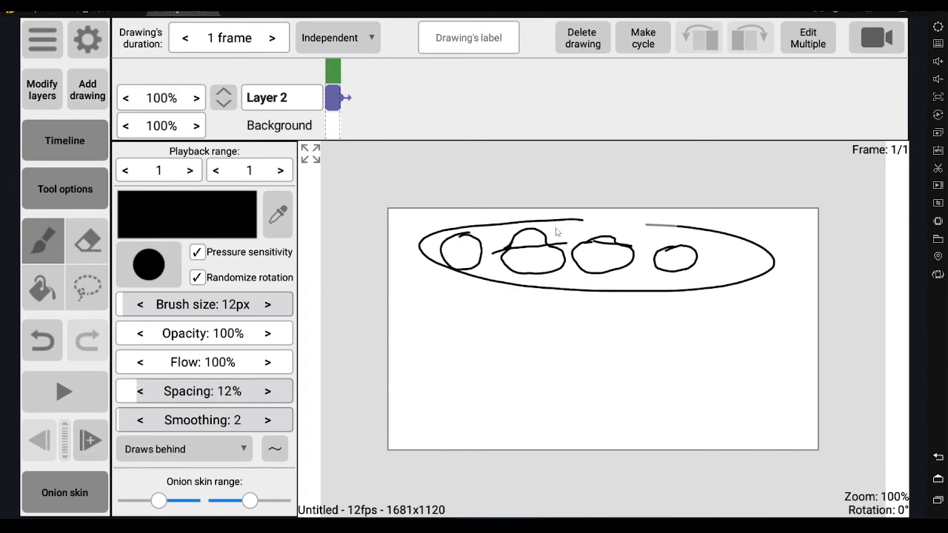
{"action": "left_click", "coordinate": [480, 372]}
{"action": "mouse_move", "coordinate": [480, 372]}
{"action": "left_mouse_down"}
{"action": "mouse_move", "coordinate": [480, 308]}
{"action": "mouse_move", "coordinate": [491, 355]}
{"action": "mouse_move", "coordinate": [481, 374]}
{"action": "left_mouse_up"}
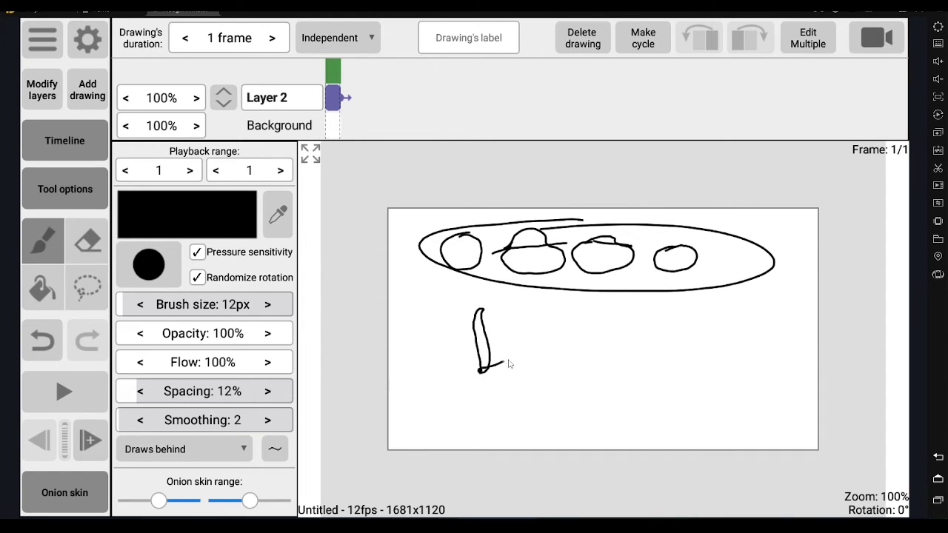
{"action": "mouse_move", "coordinate": [481, 372]}
{"action": "left_mouse_down"}
{"action": "mouse_move", "coordinate": [543, 354]}
{"action": "mouse_move", "coordinate": [500, 370]}
{"action": "left_mouse_up"}
{"action": "mouse_move", "coordinate": [456, 343]}
{"action": "left_mouse_down"}
{"action": "mouse_move", "coordinate": [481, 347]}
{"action": "mouse_move", "coordinate": [510, 377]}
{"action": "left_mouse_up"}
{"action": "mouse_move", "coordinate": [459, 312]}
{"action": "left_mouse_down"}
{"action": "mouse_move", "coordinate": [529, 348]}
{"action": "mouse_move", "coordinate": [540, 374]}
{"action": "mouse_move", "coordinate": [546, 367]}
{"action": "left_mouse_up"}
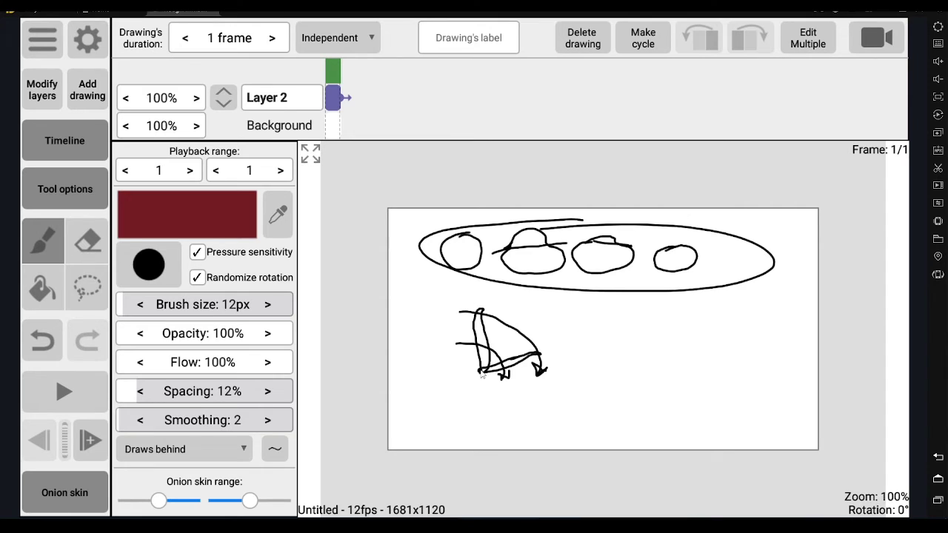
- Add dark-red loops inside the sail and dark-red wind lines to its left
{"action": "mouse_move", "coordinate": [480, 375]}
{"action": "left_mouse_down"}
{"action": "mouse_move", "coordinate": [485, 333]}
{"action": "mouse_move", "coordinate": [487, 376]}
{"action": "left_mouse_up"}
{"action": "mouse_move", "coordinate": [473, 348]}
{"action": "left_mouse_down"}
{"action": "mouse_move", "coordinate": [510, 320]}
{"action": "mouse_move", "coordinate": [496, 354]}
{"action": "left_mouse_up"}
{"action": "mouse_move", "coordinate": [423, 322]}
{"action": "left_mouse_down"}
{"action": "mouse_move", "coordinate": [468, 315]}
{"action": "mouse_move", "coordinate": [469, 326]}
{"action": "left_mouse_up"}
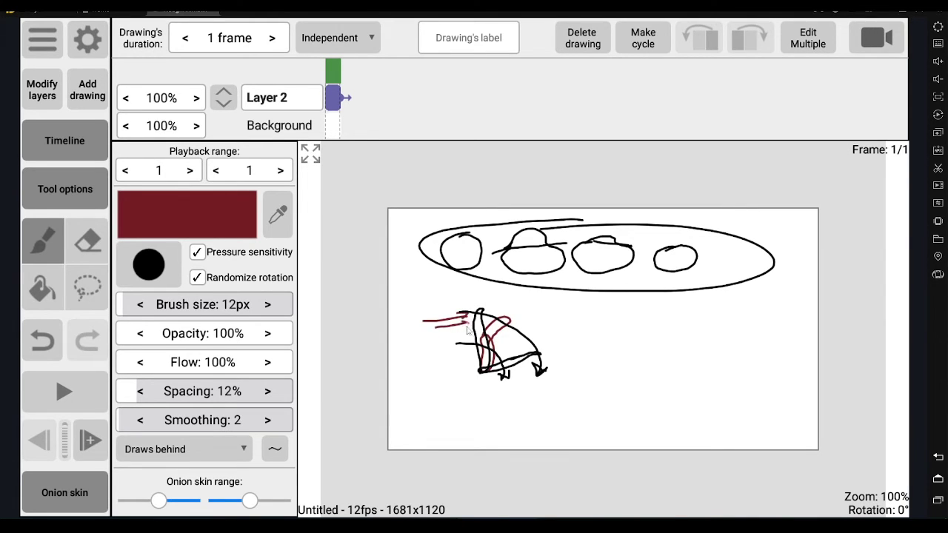
{"action": "mouse_move", "coordinate": [491, 339]}
{"action": "left_mouse_down"}
{"action": "mouse_move", "coordinate": [488, 370]}
{"action": "mouse_move", "coordinate": [518, 335]}
{"action": "mouse_move", "coordinate": [536, 341]}
{"action": "mouse_move", "coordinate": [497, 352]}
{"action": "mouse_move", "coordinate": [484, 375]}
{"action": "mouse_move", "coordinate": [541, 347]}
{"action": "left_mouse_up"}
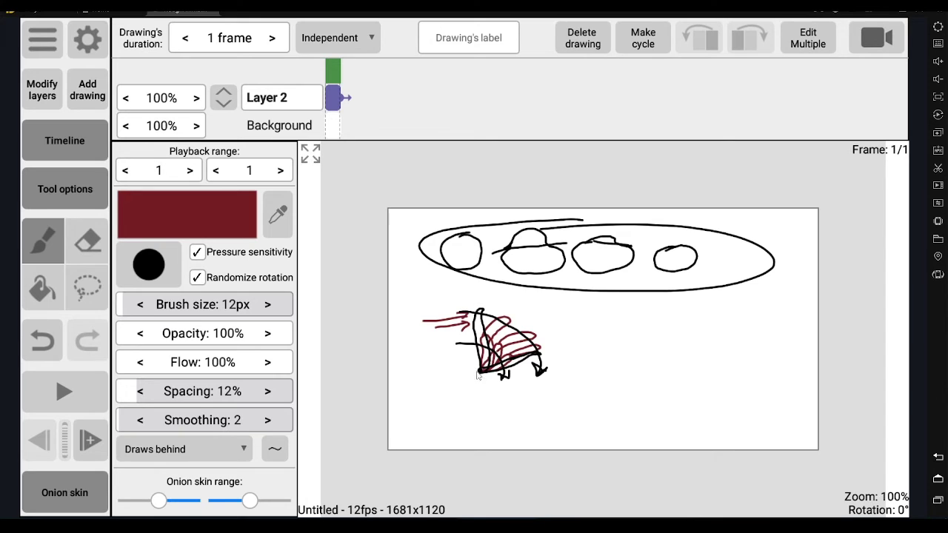
- Draw a dark-red wavy water line with hatch marks below the sail and an arc above it
{"action": "left_click_drag", "start_coordinate": [433, 402], "coordinate": [620, 376]}
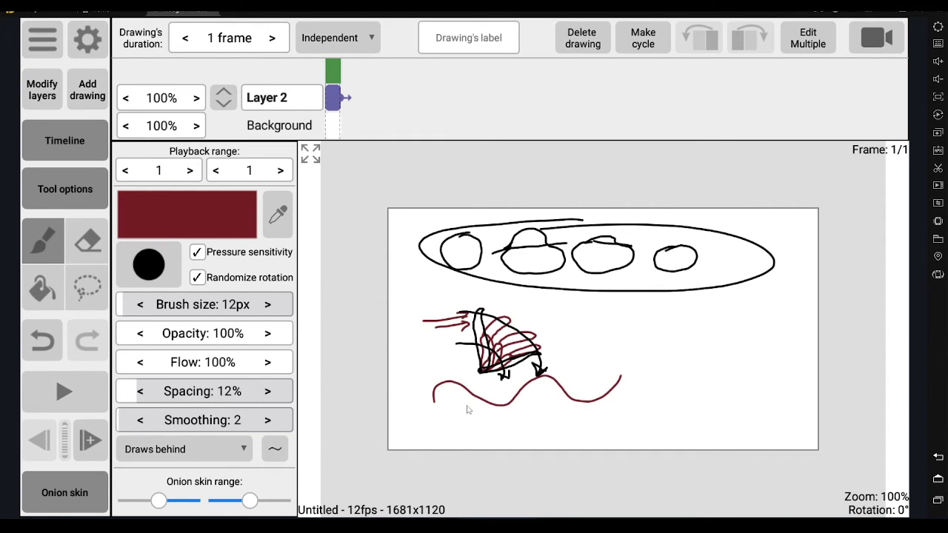
{"action": "mouse_move", "coordinate": [436, 403]}
{"action": "left_mouse_down"}
{"action": "mouse_move", "coordinate": [428, 393]}
{"action": "mouse_move", "coordinate": [443, 385]}
{"action": "mouse_move", "coordinate": [472, 407]}
{"action": "left_mouse_up"}
{"action": "left_click_drag", "start_coordinate": [480, 395], "coordinate": [498, 411]}
{"action": "mouse_move", "coordinate": [556, 342]}
{"action": "left_mouse_down"}
{"action": "mouse_move", "coordinate": [466, 296]}
{"action": "mouse_move", "coordinate": [485, 300]}
{"action": "left_mouse_up"}
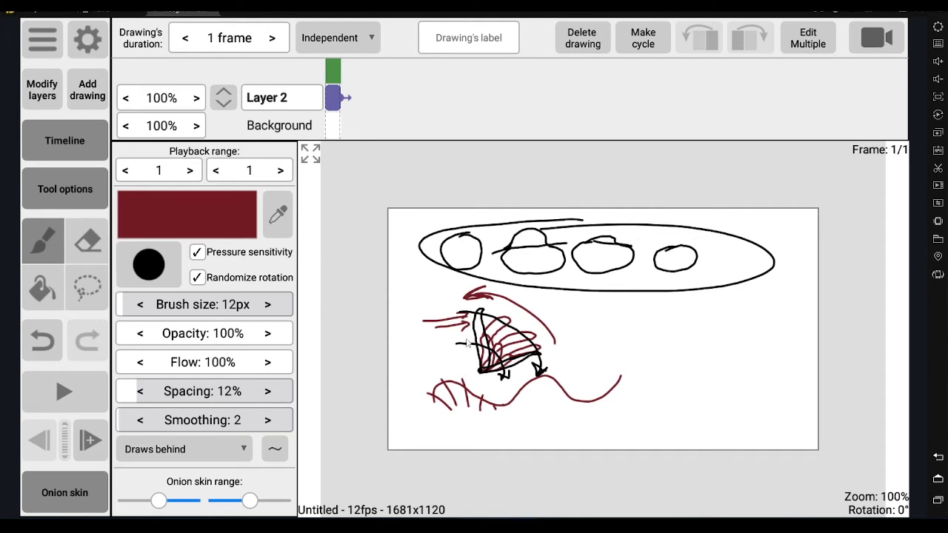
{"action": "left_click", "coordinate": [212, 219]}
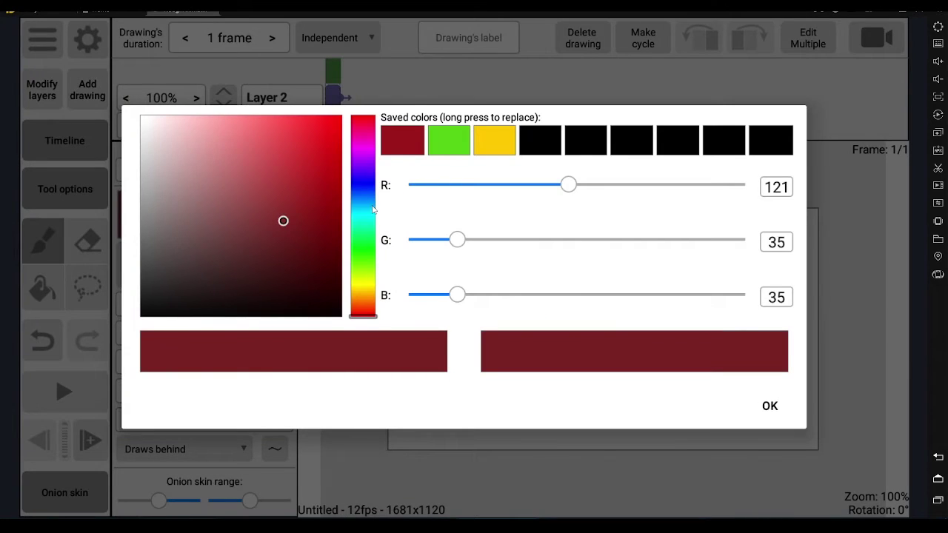
- Switch the brush to light blue, undo one stroke, and paint blue strokes behind the sail's hatching
{"action": "left_click", "coordinate": [372, 209]}
{"action": "left_click", "coordinate": [769, 406]}
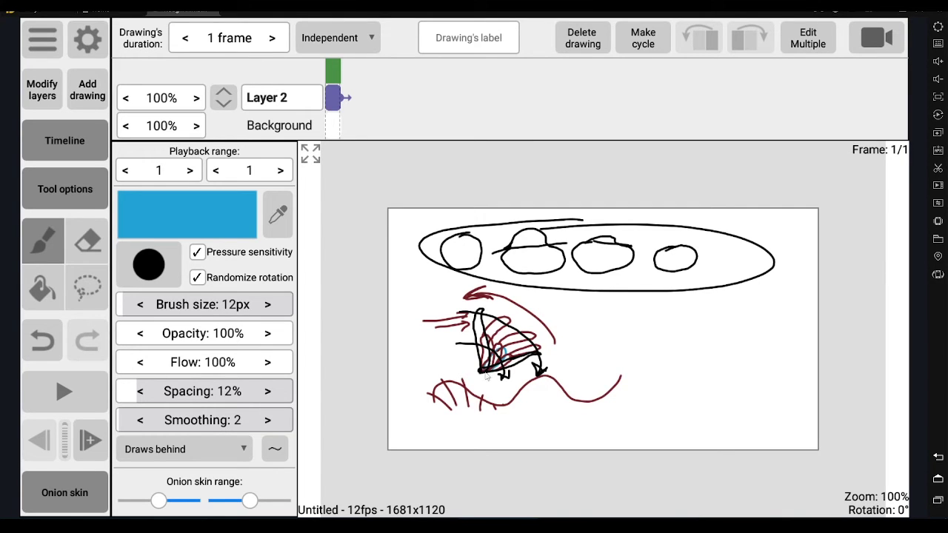
{"action": "key", "text": "ctrl+z"}
{"action": "mouse_move", "coordinate": [503, 352]}
{"action": "left_mouse_down"}
{"action": "mouse_move", "coordinate": [512, 355]}
{"action": "mouse_move", "coordinate": [487, 354]}
{"action": "mouse_move", "coordinate": [478, 324]}
{"action": "mouse_move", "coordinate": [489, 331]}
{"action": "mouse_move", "coordinate": [478, 356]}
{"action": "mouse_move", "coordinate": [478, 305]}
{"action": "mouse_move", "coordinate": [481, 343]}
{"action": "left_mouse_up"}
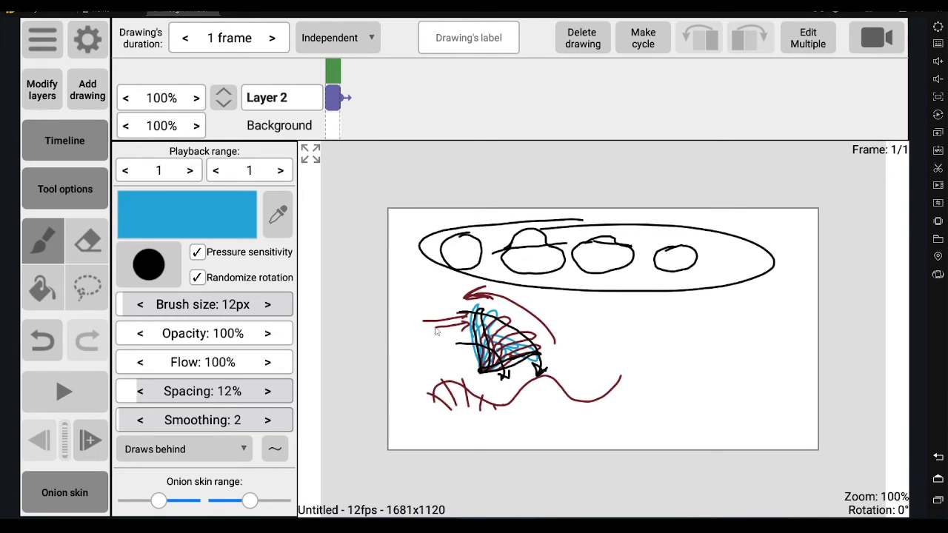
- Set the brush colour to bright green and make new strokes draw in front
{"action": "left_click", "coordinate": [222, 226]}
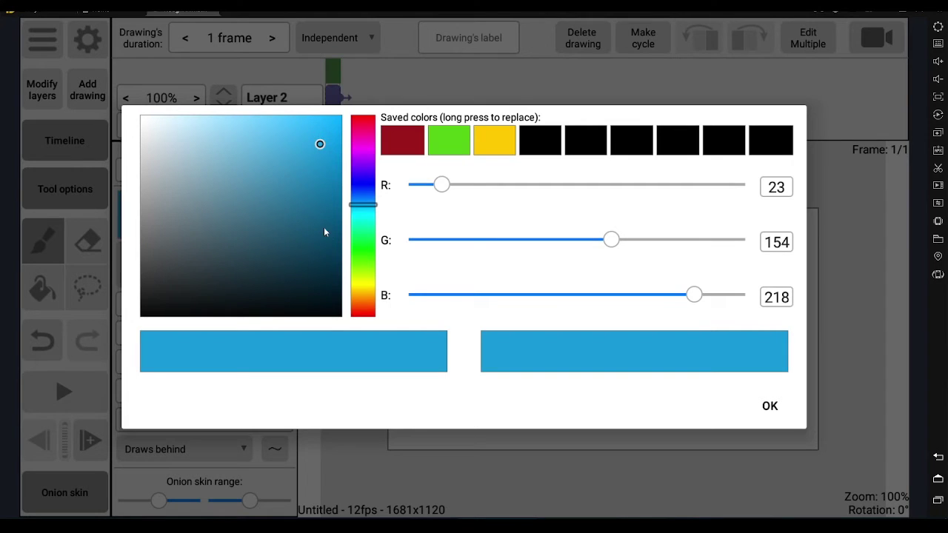
{"action": "left_click", "coordinate": [362, 249]}
{"action": "left_click_drag", "start_coordinate": [448, 294], "coordinate": [471, 294]}
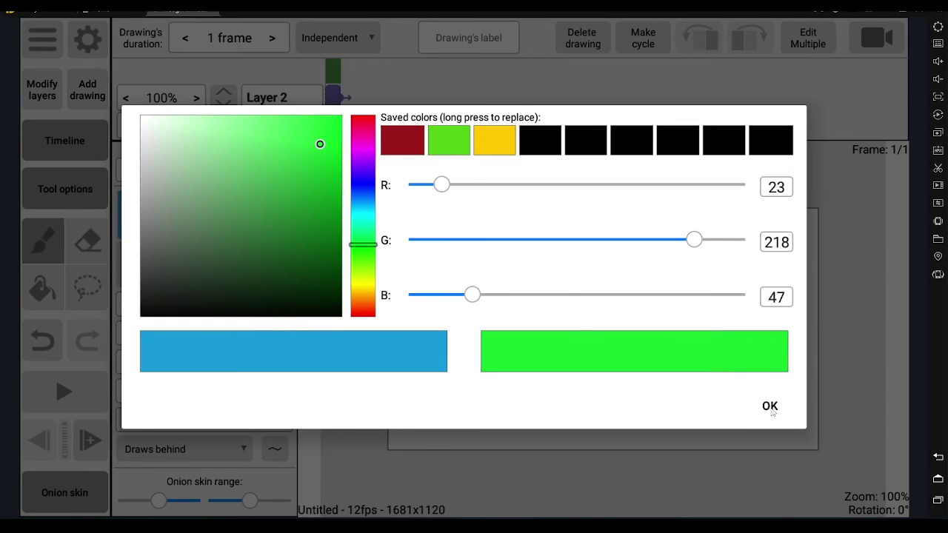
{"action": "left_click", "coordinate": [772, 410]}
{"action": "left_click", "coordinate": [220, 449]}
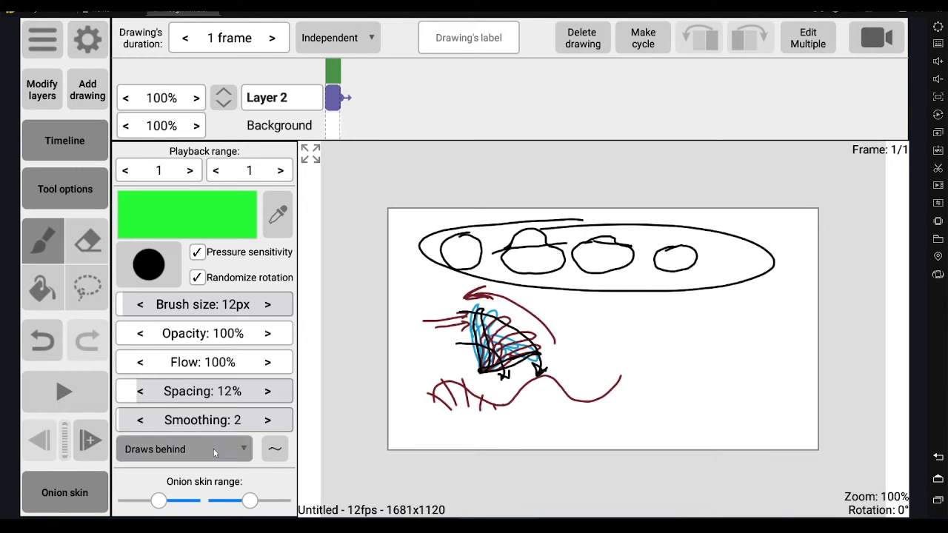
{"action": "left_click", "coordinate": [170, 333]}
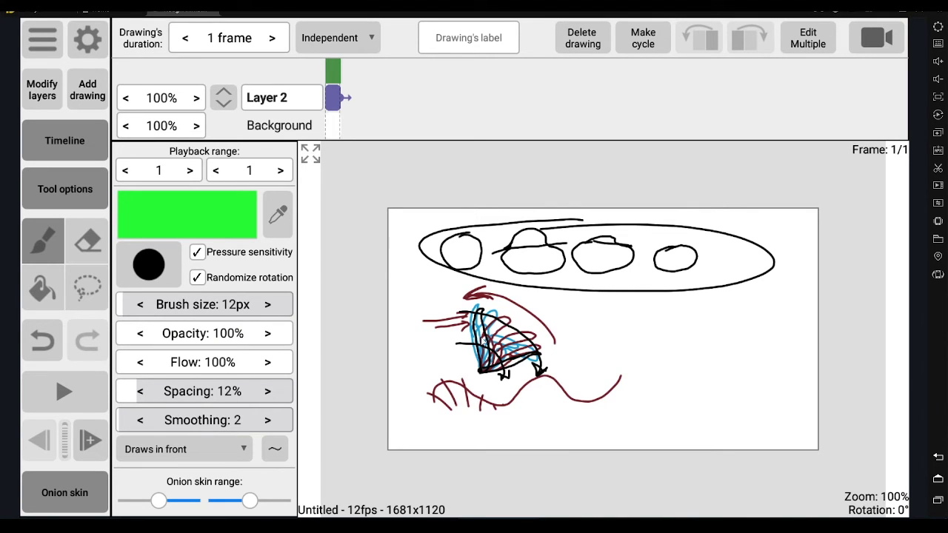
- Trace green strokes along the sail's edges and a green arc over it, undoing one stroke
{"action": "left_click_drag", "start_coordinate": [482, 340], "coordinate": [481, 334]}
{"action": "left_click_drag", "start_coordinate": [484, 341], "coordinate": [498, 347]}
{"action": "mouse_move", "coordinate": [514, 371]}
{"action": "left_mouse_down"}
{"action": "mouse_move", "coordinate": [493, 342]}
{"action": "mouse_move", "coordinate": [509, 360]}
{"action": "left_mouse_up"}
{"action": "key", "text": "ctrl+z"}
{"action": "left_click_drag", "start_coordinate": [480, 311], "coordinate": [538, 340]}
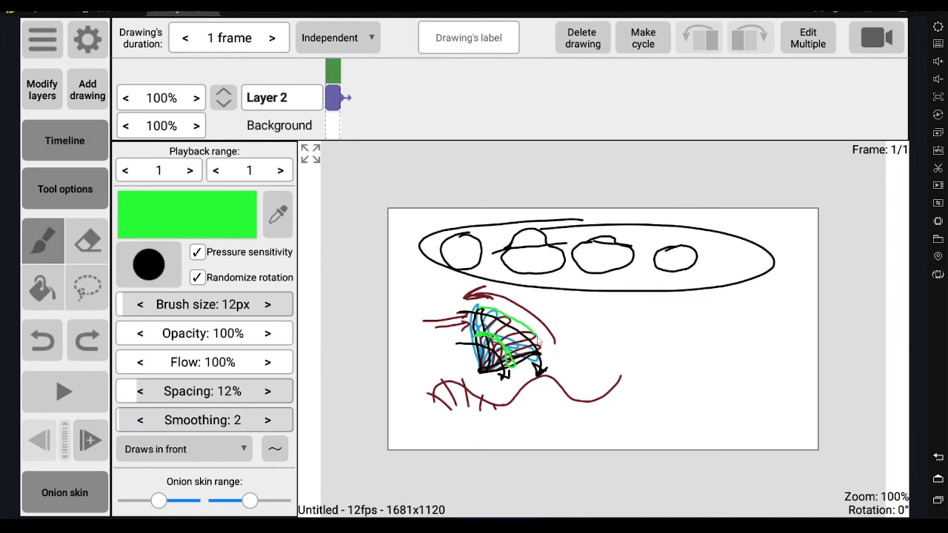
{"action": "left_click_drag", "start_coordinate": [543, 348], "coordinate": [534, 356]}
{"action": "left_click_drag", "start_coordinate": [534, 348], "coordinate": [534, 362]}
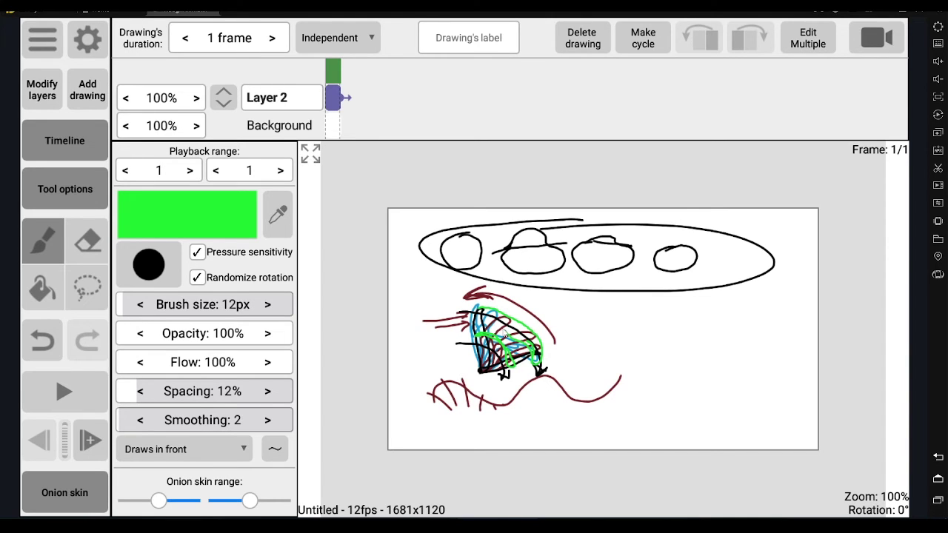
{"action": "left_click_drag", "start_coordinate": [505, 336], "coordinate": [515, 324]}
- Switch to black and draw a stick figure's head and body with a hand on its arm
{"action": "left_click", "coordinate": [220, 218]}
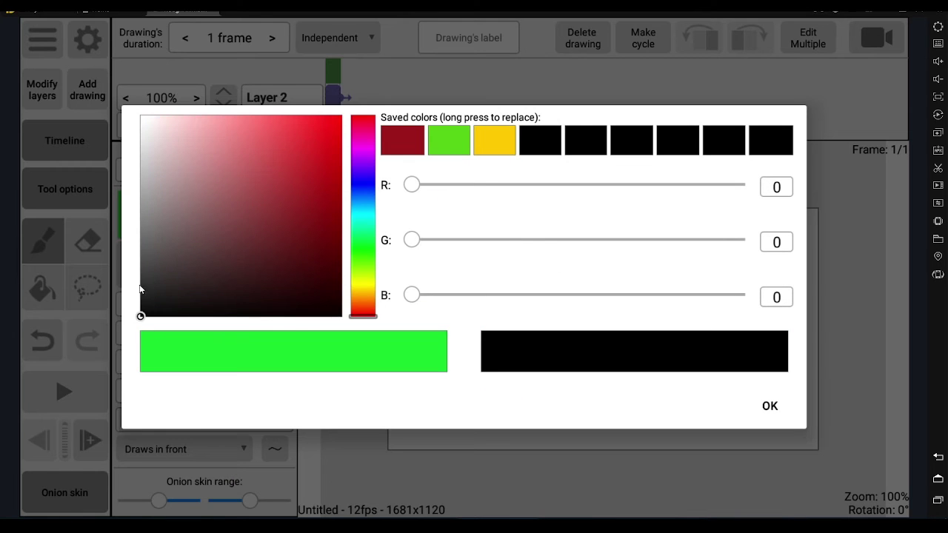
{"action": "left_click", "coordinate": [775, 410]}
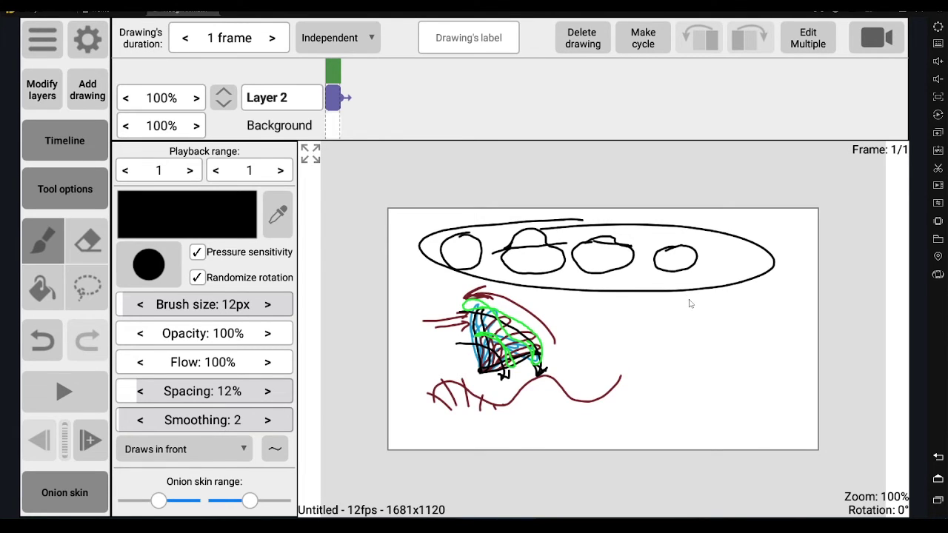
{"action": "left_click", "coordinate": [690, 309]}
{"action": "mouse_move", "coordinate": [690, 307]}
{"action": "left_mouse_down"}
{"action": "mouse_move", "coordinate": [708, 357]}
{"action": "mouse_move", "coordinate": [669, 314]}
{"action": "mouse_move", "coordinate": [725, 338]}
{"action": "mouse_move", "coordinate": [702, 376]}
{"action": "mouse_move", "coordinate": [724, 376]}
{"action": "mouse_move", "coordinate": [723, 393]}
{"action": "mouse_move", "coordinate": [700, 396]}
{"action": "mouse_move", "coordinate": [724, 392]}
{"action": "left_mouse_up"}
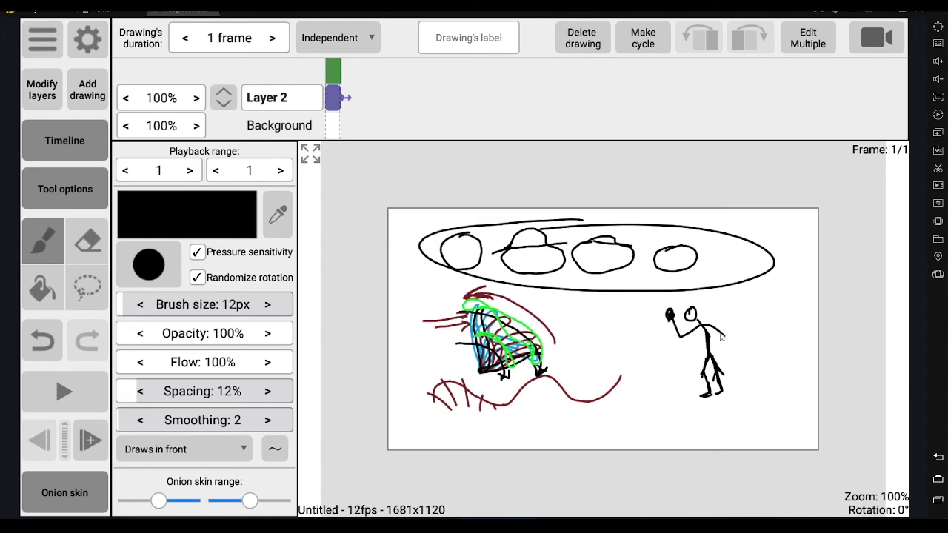
{"action": "mouse_move", "coordinate": [723, 336]}
{"action": "left_mouse_down"}
{"action": "mouse_move", "coordinate": [732, 342]}
{"action": "mouse_move", "coordinate": [693, 304]}
{"action": "mouse_move", "coordinate": [684, 321]}
{"action": "mouse_move", "coordinate": [724, 353]}
{"action": "mouse_move", "coordinate": [736, 335]}
{"action": "left_mouse_up"}
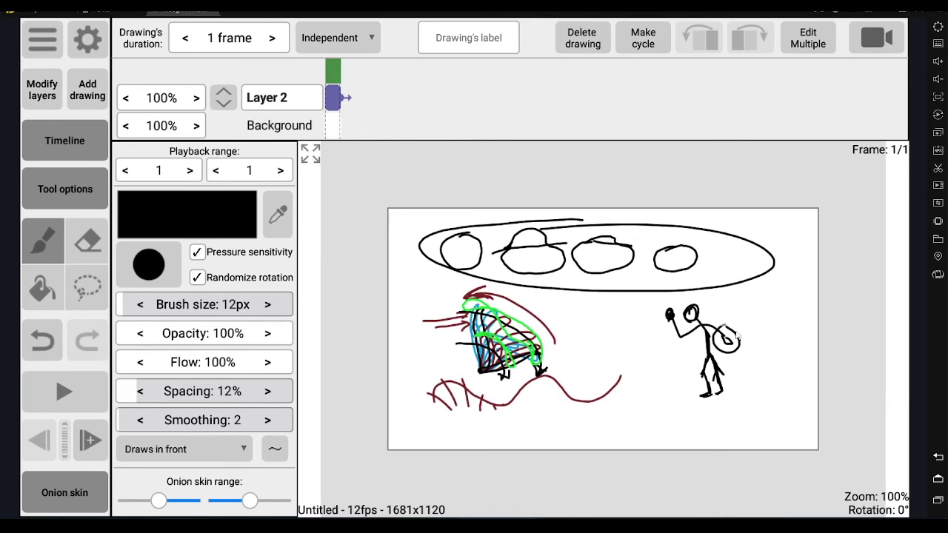
- Draw a thick black staff beside the figure and begin a hand shape to its right
{"action": "left_click_drag", "start_coordinate": [662, 296], "coordinate": [671, 382]}
{"action": "left_click_drag", "start_coordinate": [666, 333], "coordinate": [671, 379]}
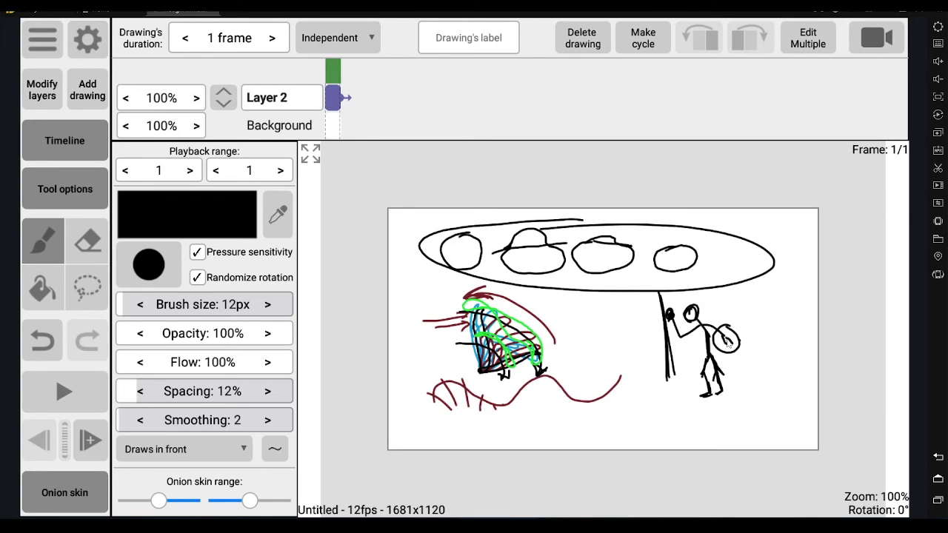
{"action": "mouse_move", "coordinate": [763, 303]}
{"action": "left_mouse_down"}
{"action": "mouse_move", "coordinate": [773, 329]}
{"action": "mouse_move", "coordinate": [765, 329]}
{"action": "mouse_move", "coordinate": [780, 323]}
{"action": "left_mouse_up"}
- Finish the big open hand at the right, add a raised arm, and loop a line around the figure
{"action": "mouse_move", "coordinate": [753, 324]}
{"action": "left_mouse_down"}
{"action": "mouse_move", "coordinate": [775, 297]}
{"action": "mouse_move", "coordinate": [754, 310]}
{"action": "mouse_move", "coordinate": [778, 326]}
{"action": "left_mouse_up"}
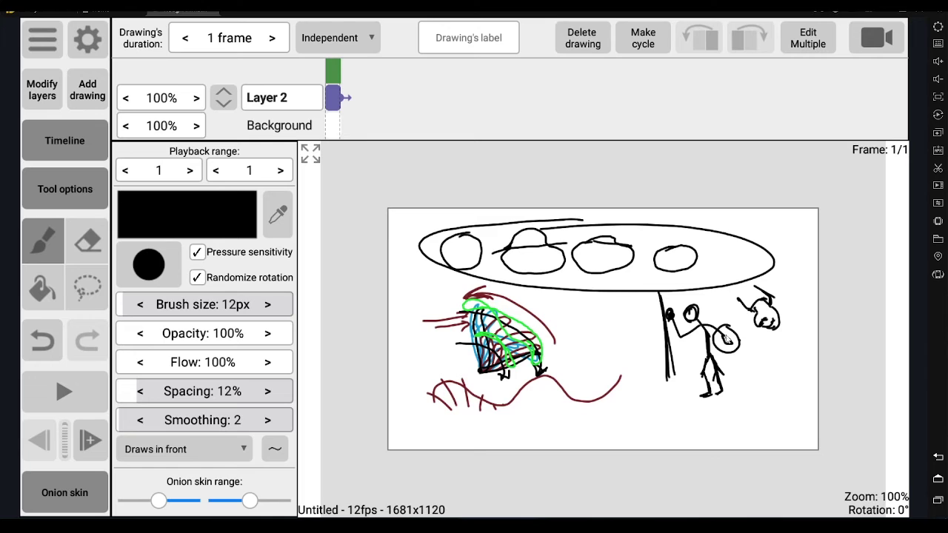
{"action": "left_click_drag", "start_coordinate": [705, 329], "coordinate": [735, 303]}
{"action": "mouse_move", "coordinate": [769, 374]}
{"action": "left_mouse_down"}
{"action": "mouse_move", "coordinate": [764, 353]}
{"action": "mouse_move", "coordinate": [781, 333]}
{"action": "mouse_move", "coordinate": [798, 349]}
{"action": "mouse_move", "coordinate": [772, 383]}
{"action": "mouse_move", "coordinate": [762, 373]}
{"action": "mouse_move", "coordinate": [758, 383]}
{"action": "mouse_move", "coordinate": [774, 402]}
{"action": "left_mouse_up"}
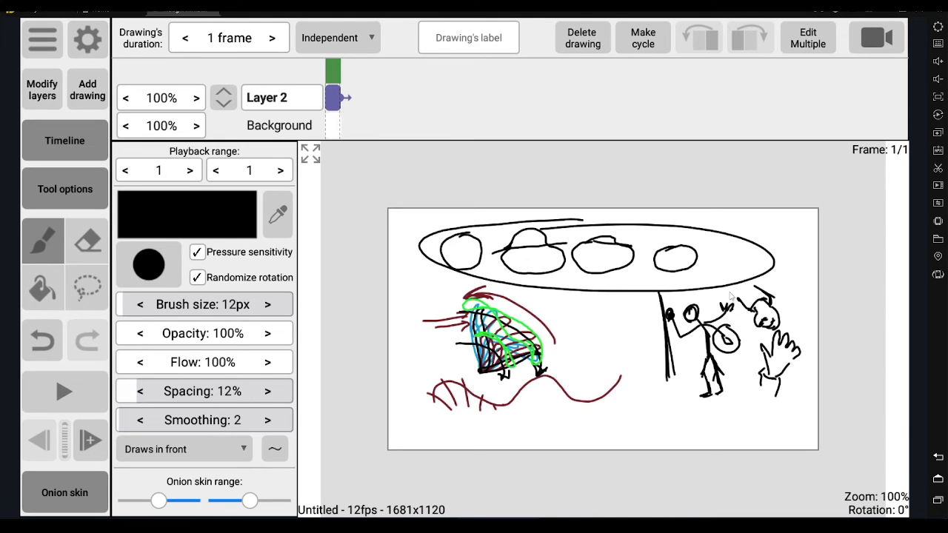
{"action": "mouse_move", "coordinate": [729, 294]}
{"action": "left_mouse_down"}
{"action": "mouse_move", "coordinate": [743, 351]}
{"action": "mouse_move", "coordinate": [717, 319]}
{"action": "mouse_move", "coordinate": [738, 314]}
{"action": "left_mouse_up"}
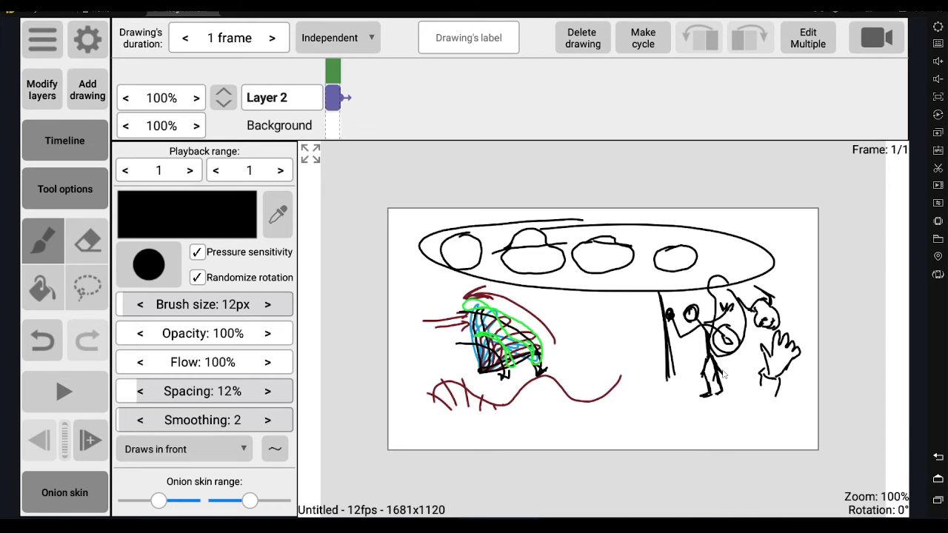
- Draw the middle figure's head, body, box-holding arms, legs, dot eyes and smile in black
{"action": "left_click_drag", "start_coordinate": [599, 310], "coordinate": [595, 387]}
{"action": "mouse_move", "coordinate": [596, 338]}
{"action": "left_mouse_down"}
{"action": "mouse_move", "coordinate": [588, 345]}
{"action": "mouse_move", "coordinate": [611, 361]}
{"action": "mouse_move", "coordinate": [633, 356]}
{"action": "mouse_move", "coordinate": [615, 382]}
{"action": "mouse_move", "coordinate": [639, 356]}
{"action": "mouse_move", "coordinate": [618, 376]}
{"action": "mouse_move", "coordinate": [624, 357]}
{"action": "mouse_move", "coordinate": [635, 371]}
{"action": "mouse_move", "coordinate": [607, 384]}
{"action": "mouse_move", "coordinate": [593, 428]}
{"action": "left_mouse_up"}
{"action": "mouse_move", "coordinate": [604, 386]}
{"action": "left_mouse_down"}
{"action": "mouse_move", "coordinate": [598, 445]}
{"action": "mouse_move", "coordinate": [620, 443]}
{"action": "mouse_move", "coordinate": [601, 445]}
{"action": "left_mouse_up"}
{"action": "left_click", "coordinate": [604, 318]}
{"action": "left_click", "coordinate": [596, 317]}
{"action": "left_click_drag", "start_coordinate": [597, 326], "coordinate": [607, 327]}
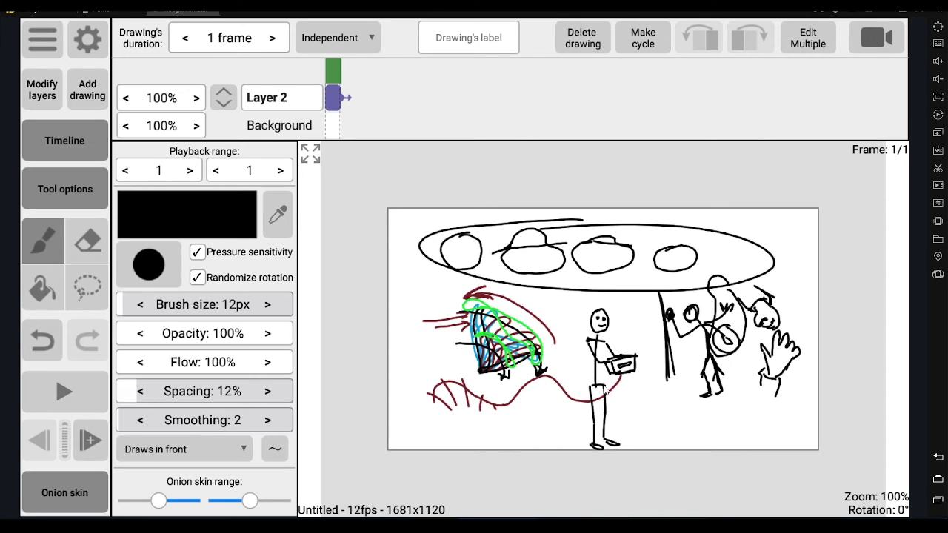
- Pick the saved green and trace the middle figure's leg and head, plus a loop near the creature
{"action": "left_click", "coordinate": [186, 224]}
{"action": "left_click", "coordinate": [459, 148]}
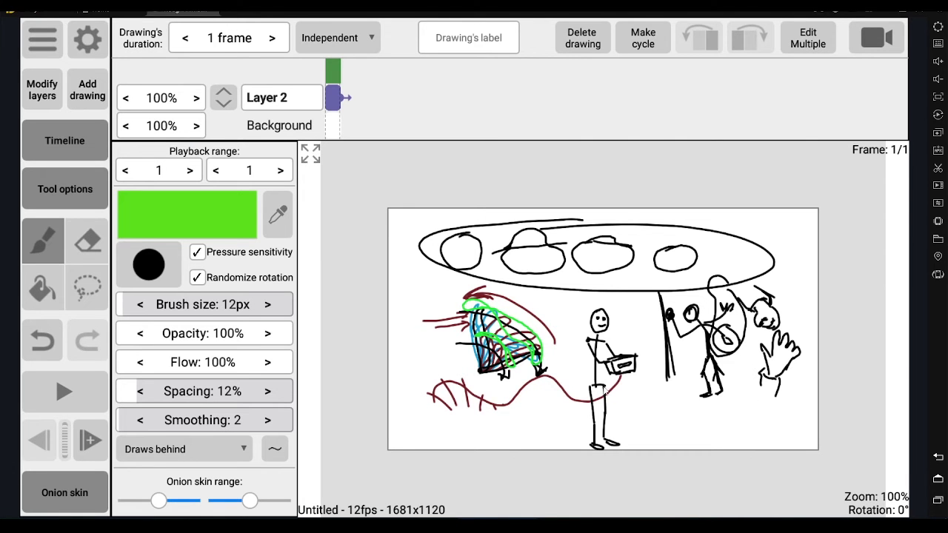
{"action": "left_click_drag", "start_coordinate": [606, 394], "coordinate": [612, 420]}
{"action": "left_click_drag", "start_coordinate": [612, 419], "coordinate": [588, 432]}
{"action": "left_click_drag", "start_coordinate": [597, 318], "coordinate": [586, 329]}
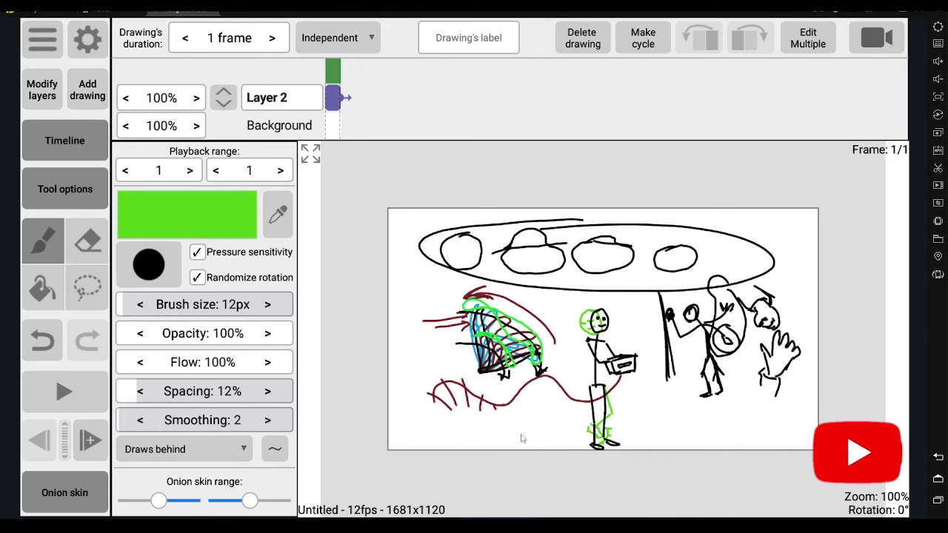
{"action": "mouse_move", "coordinate": [520, 431]}
{"action": "left_mouse_down"}
{"action": "mouse_move", "coordinate": [504, 252]}
{"action": "mouse_move", "coordinate": [505, 428]}
{"action": "mouse_move", "coordinate": [563, 428]}
{"action": "left_mouse_up"}
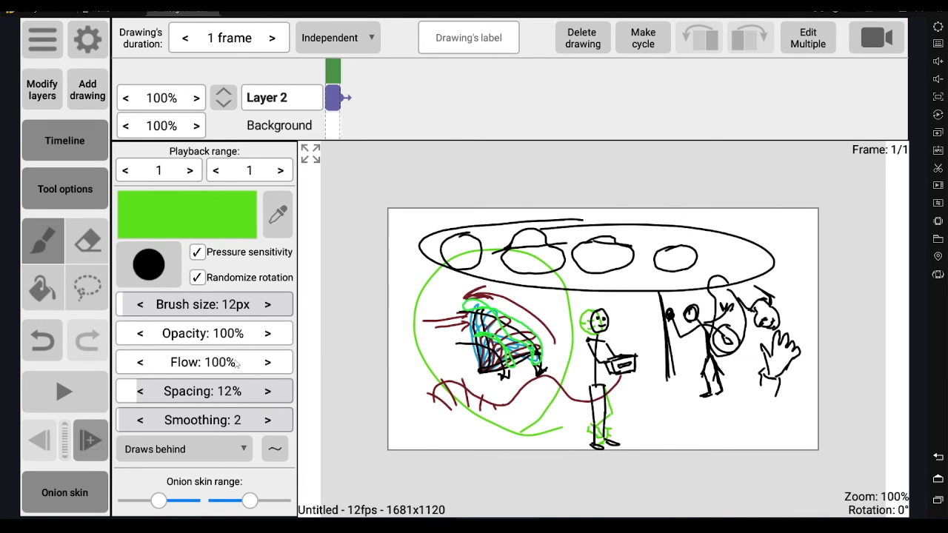
- Add frame 2 with onion skin off and sketch a green figure's outline, head, eyes and body
{"action": "key", "text": "Right"}
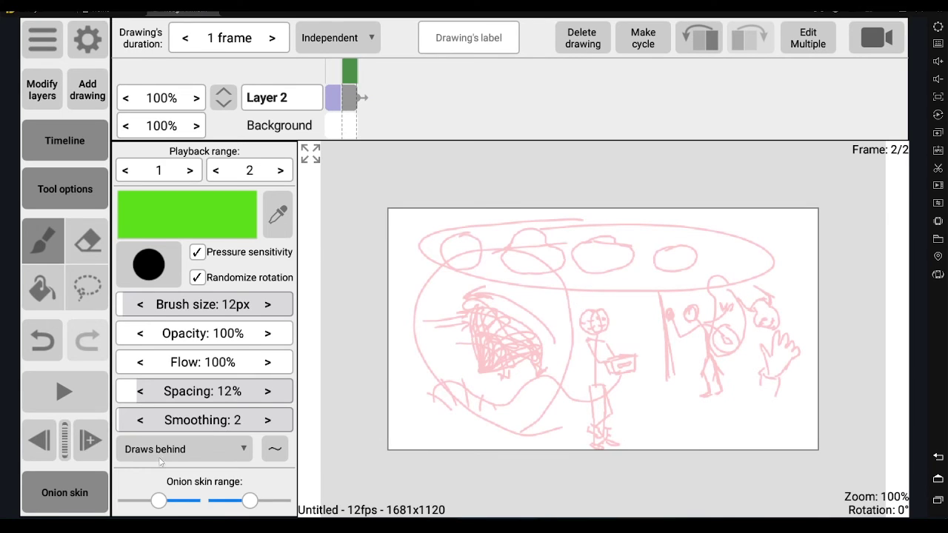
{"action": "left_click", "coordinate": [38, 505]}
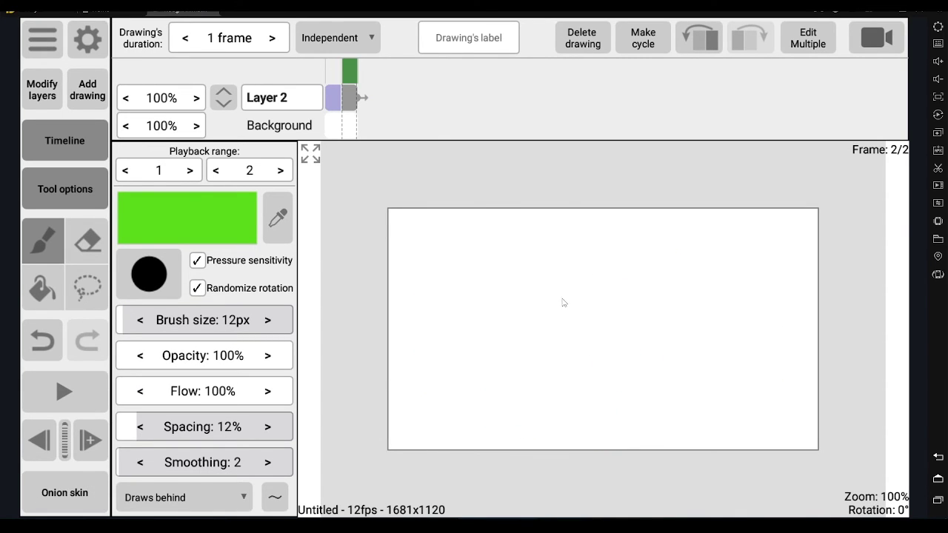
{"action": "mouse_move", "coordinate": [511, 284]}
{"action": "left_mouse_down"}
{"action": "mouse_move", "coordinate": [524, 322]}
{"action": "mouse_move", "coordinate": [558, 318]}
{"action": "mouse_move", "coordinate": [567, 300]}
{"action": "mouse_move", "coordinate": [549, 260]}
{"action": "mouse_move", "coordinate": [524, 261]}
{"action": "mouse_move", "coordinate": [544, 271]}
{"action": "left_mouse_up"}
{"action": "left_click_drag", "start_coordinate": [541, 237], "coordinate": [545, 271]}
{"action": "left_click_drag", "start_coordinate": [524, 236], "coordinate": [532, 233]}
{"action": "mouse_move", "coordinate": [537, 286]}
{"action": "left_mouse_down"}
{"action": "mouse_move", "coordinate": [552, 324]}
{"action": "mouse_move", "coordinate": [539, 284]}
{"action": "left_mouse_up"}
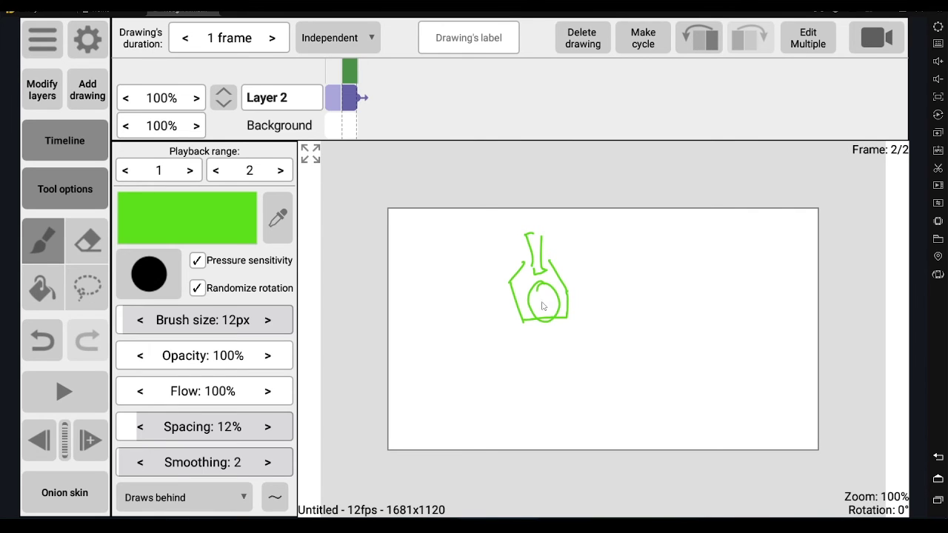
{"action": "left_click_drag", "start_coordinate": [545, 321], "coordinate": [547, 364]}
{"action": "left_click_drag", "start_coordinate": [534, 300], "coordinate": [554, 302]}
- Give the green figure a smile and raised hands, and draw a small figure with a left arm beside it
{"action": "left_click_drag", "start_coordinate": [527, 251], "coordinate": [525, 255]}
{"action": "left_click_drag", "start_coordinate": [548, 253], "coordinate": [550, 256]}
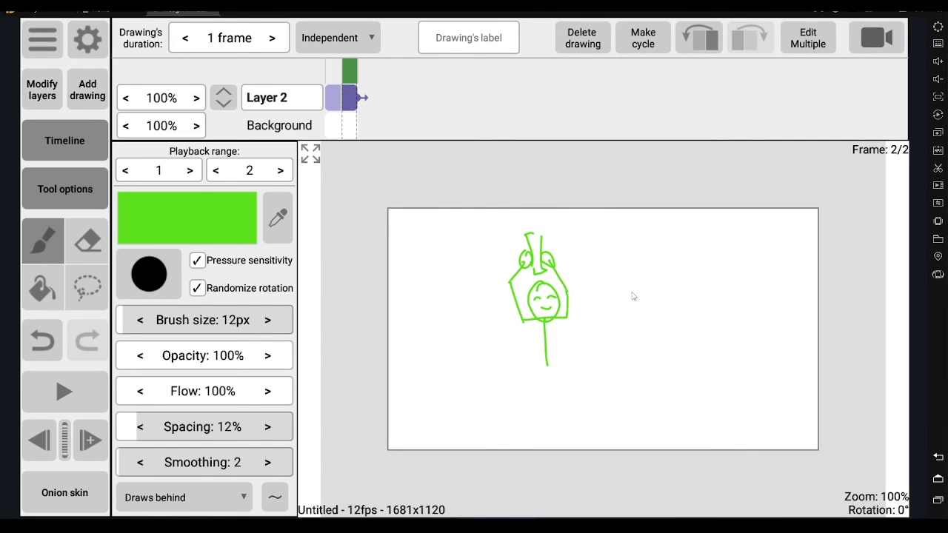
{"action": "mouse_move", "coordinate": [630, 290]}
{"action": "left_mouse_down"}
{"action": "mouse_move", "coordinate": [628, 316]}
{"action": "mouse_move", "coordinate": [639, 301]}
{"action": "mouse_move", "coordinate": [622, 326]}
{"action": "mouse_move", "coordinate": [634, 316]}
{"action": "mouse_move", "coordinate": [627, 358]}
{"action": "mouse_move", "coordinate": [634, 357]}
{"action": "left_mouse_up"}
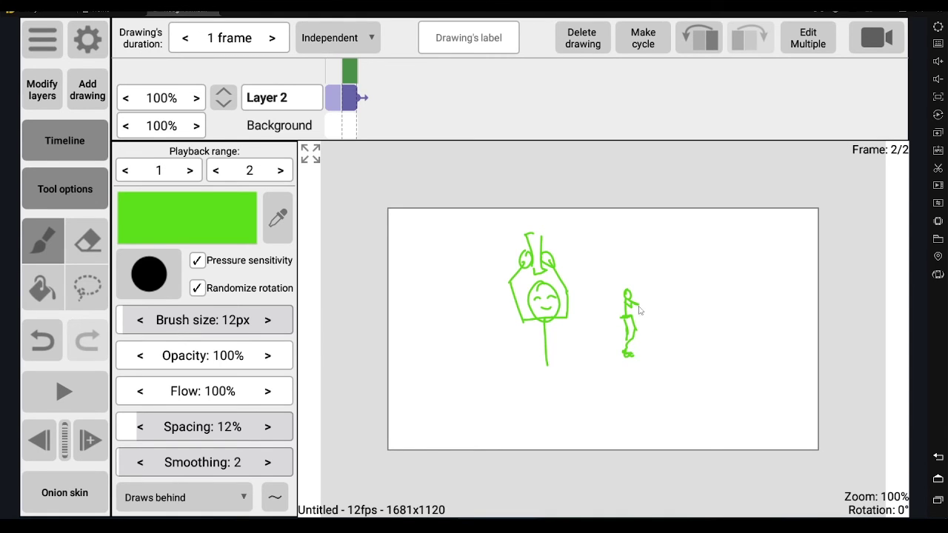
{"action": "left_click_drag", "start_coordinate": [619, 302], "coordinate": [626, 305]}
- Fan green perspective lines from a vanishing point and add hips and long legs to the big figure
{"action": "left_click_drag", "start_coordinate": [692, 315], "coordinate": [531, 229]}
{"action": "mouse_move", "coordinate": [700, 317]}
{"action": "left_mouse_down"}
{"action": "mouse_move", "coordinate": [546, 455]}
{"action": "mouse_move", "coordinate": [505, 377]}
{"action": "mouse_move", "coordinate": [490, 383]}
{"action": "mouse_move", "coordinate": [453, 309]}
{"action": "left_mouse_up"}
{"action": "mouse_move", "coordinate": [534, 369]}
{"action": "left_mouse_down"}
{"action": "mouse_move", "coordinate": [568, 366]}
{"action": "mouse_move", "coordinate": [540, 393]}
{"action": "mouse_move", "coordinate": [563, 406]}
{"action": "mouse_move", "coordinate": [548, 429]}
{"action": "left_mouse_up"}
{"action": "mouse_move", "coordinate": [560, 384]}
{"action": "left_mouse_down"}
{"action": "mouse_move", "coordinate": [569, 443]}
{"action": "mouse_move", "coordinate": [554, 447]}
{"action": "mouse_move", "coordinate": [585, 448]}
{"action": "left_mouse_up"}
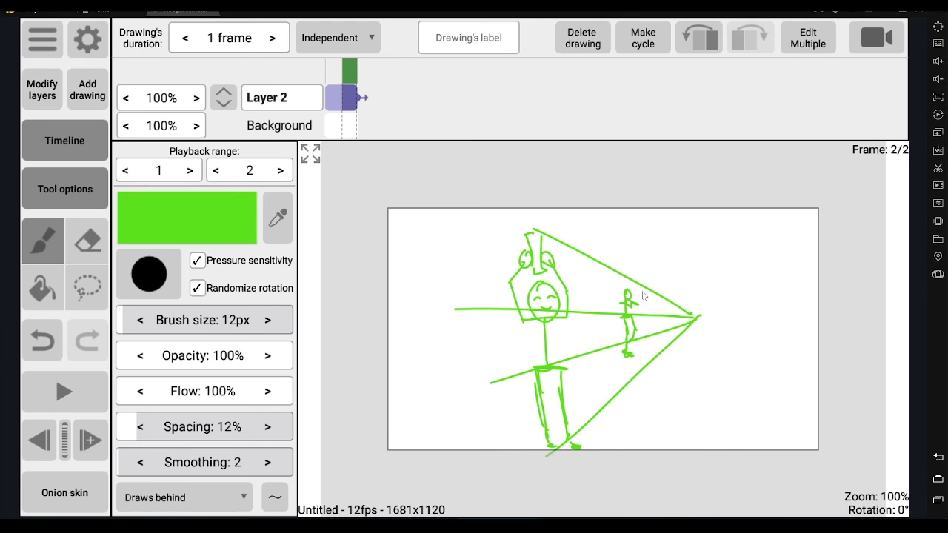
- Circle the small green figure with an oval and give it a second leg
{"action": "left_click_drag", "start_coordinate": [636, 277], "coordinate": [651, 285]}
{"action": "left_click_drag", "start_coordinate": [592, 300], "coordinate": [637, 280]}
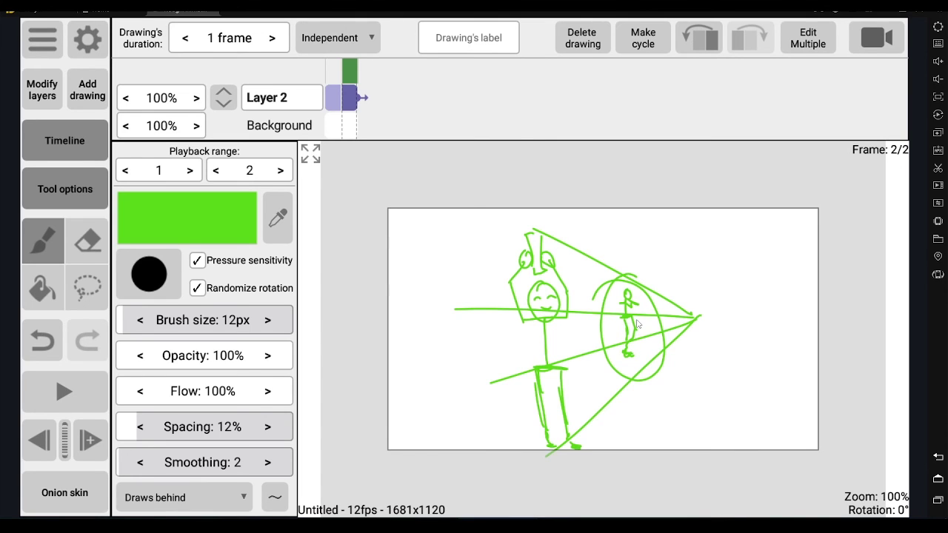
{"action": "left_click_drag", "start_coordinate": [636, 340], "coordinate": [631, 352]}
- Return to frame 1 to show the boat, waves and stick-figure scene
{"action": "left_click", "coordinate": [337, 107]}
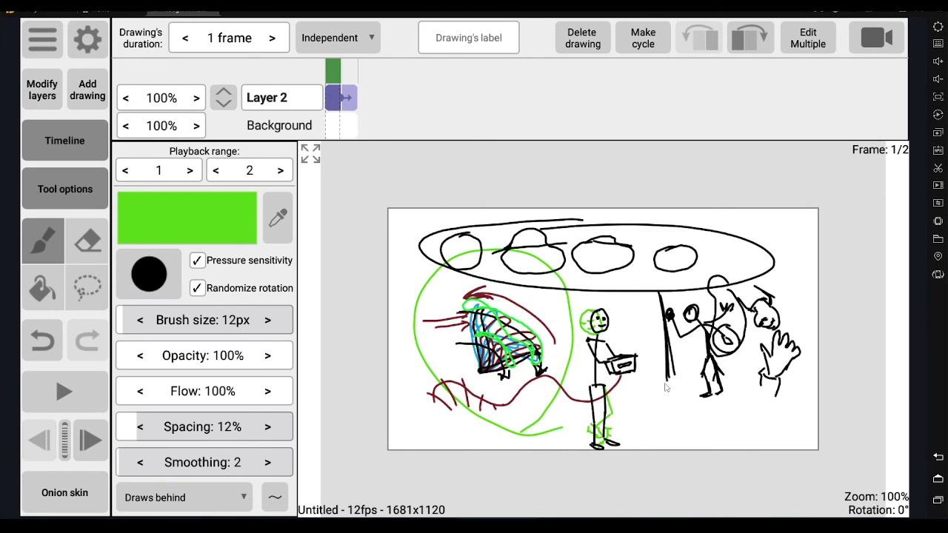